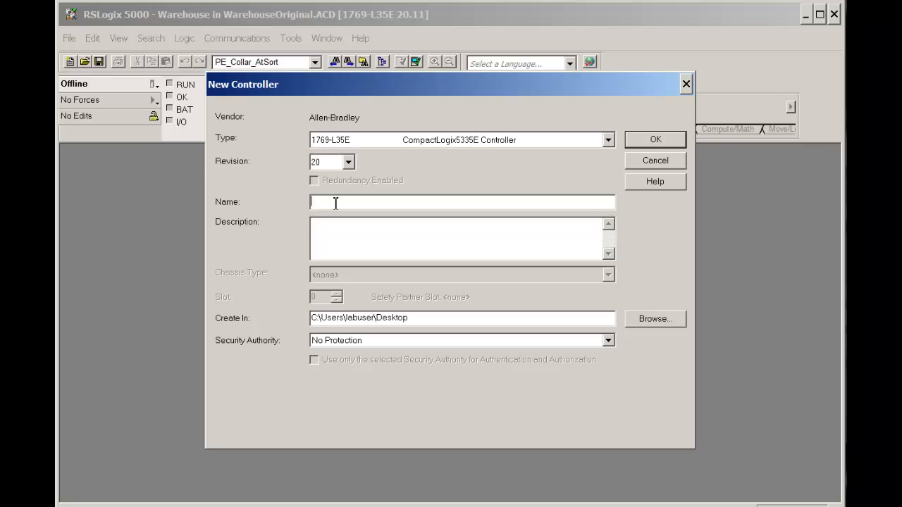
Name the new 1769-L35E controller Warehouse and create the project
{"action": "type", "text": "arehouse"}
{"action": "left_click", "coordinate": [656, 141]}
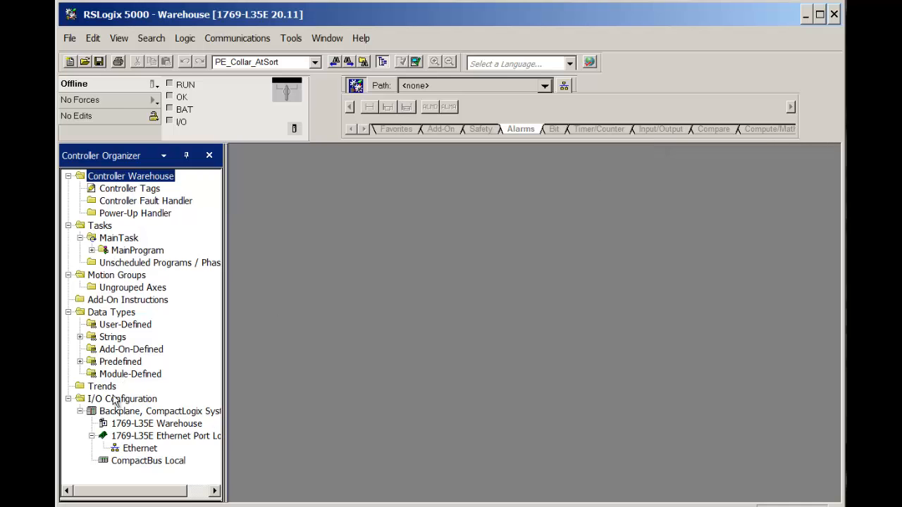
Start adding a 1769-IQ16 input module to the local CompactBus and name it DC_Inputs
{"action": "right_click", "coordinate": [162, 463]}
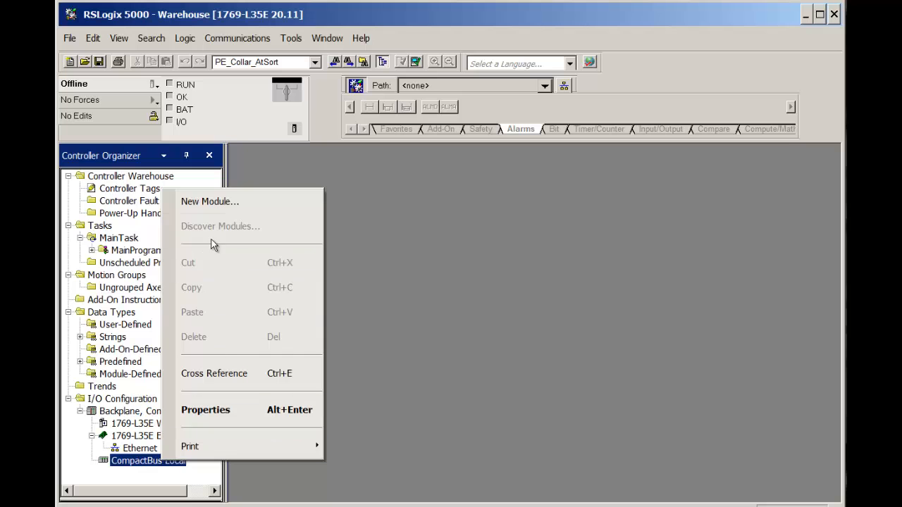
{"action": "left_click", "coordinate": [212, 202]}
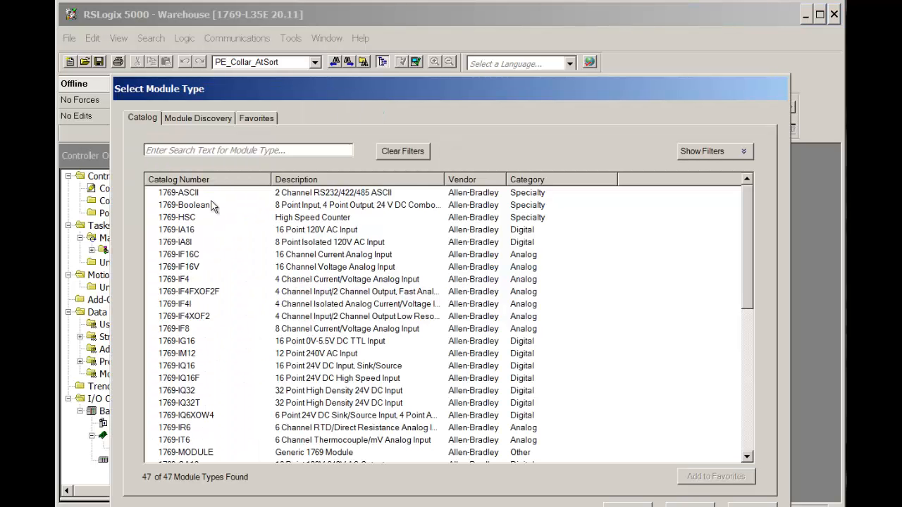
{"action": "type", "text": "iq"}
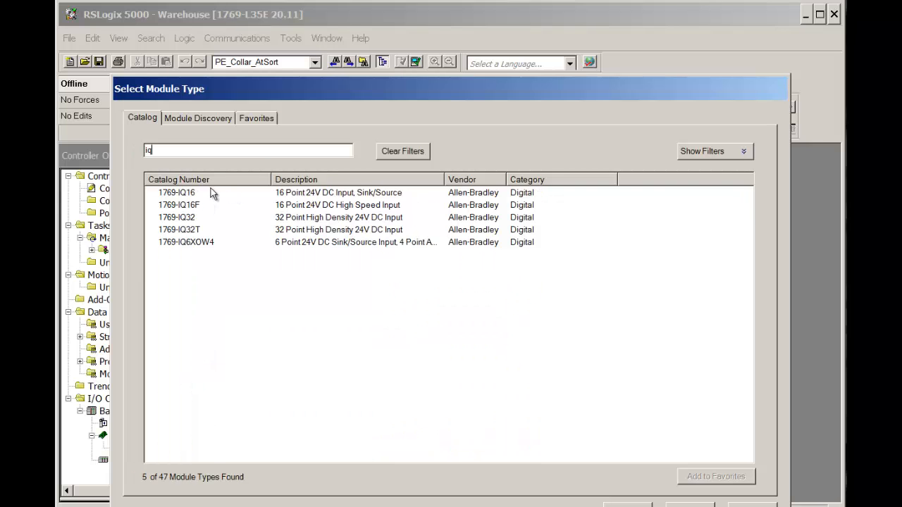
{"action": "left_click", "coordinate": [184, 196]}
{"action": "double_click", "coordinate": [185, 194]}
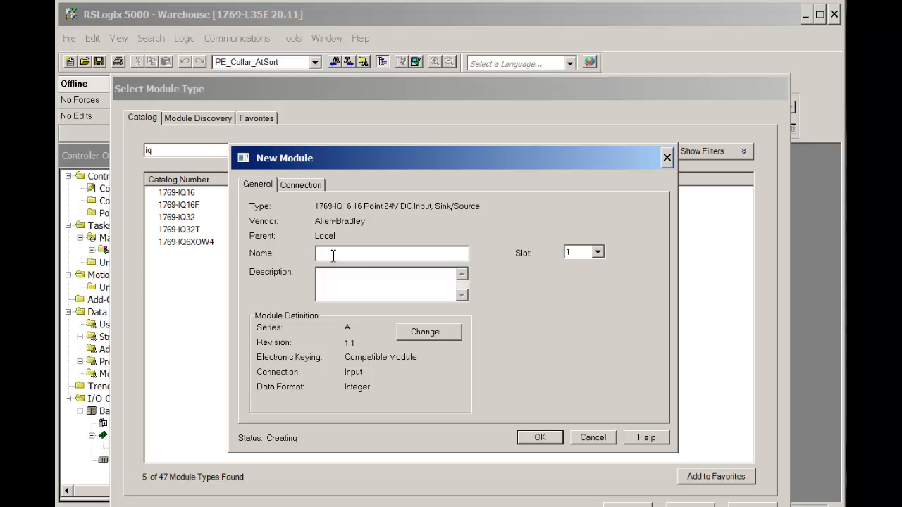
{"action": "type", "text": "DC_Inputs"}
Set the DC_Inputs module's electronic keying to Disable Keying and create the module
{"action": "left_click", "coordinate": [436, 335]}
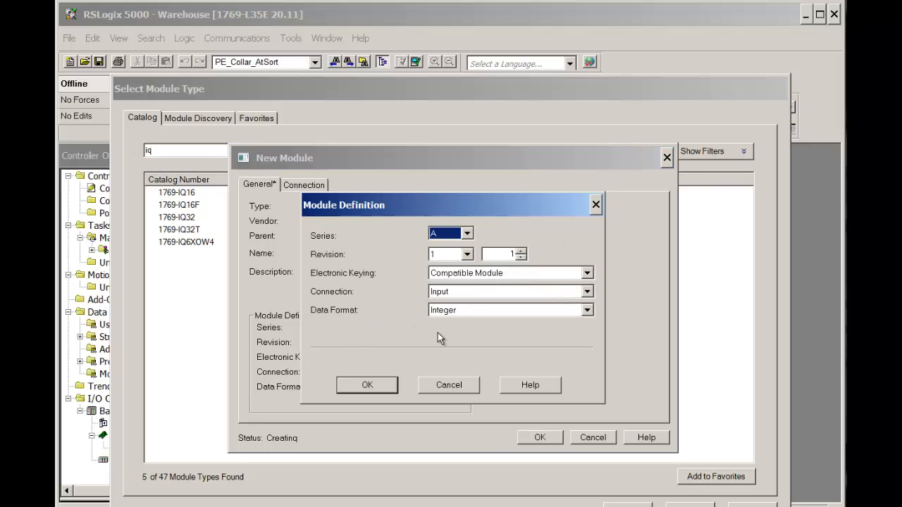
{"action": "left_click", "coordinate": [457, 274]}
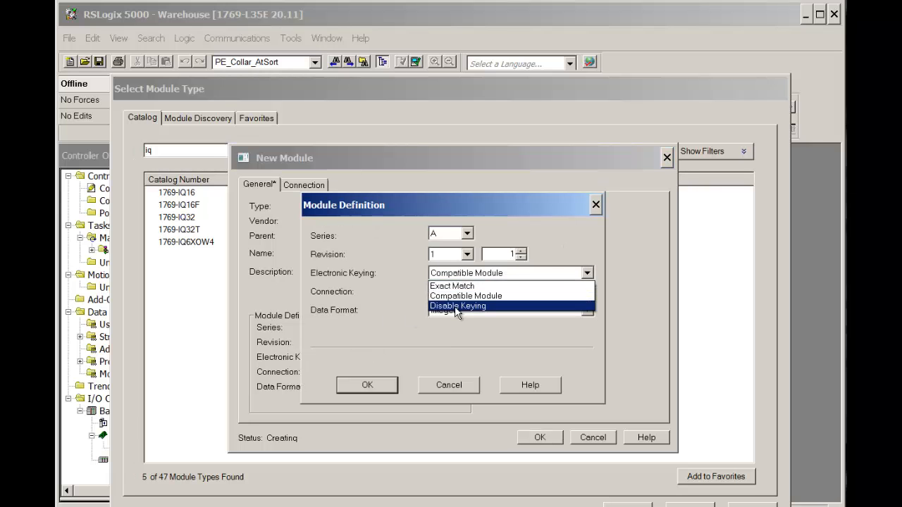
{"action": "left_click", "coordinate": [457, 306]}
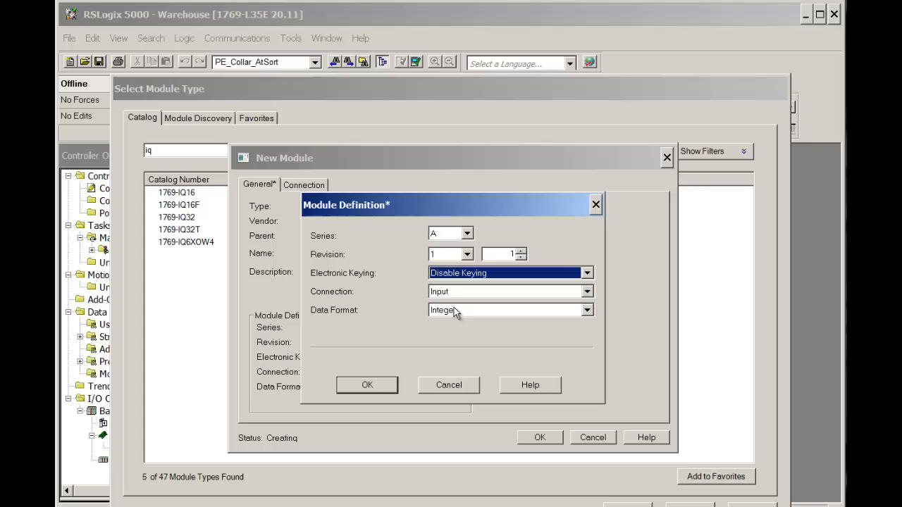
{"action": "left_click", "coordinate": [365, 386]}
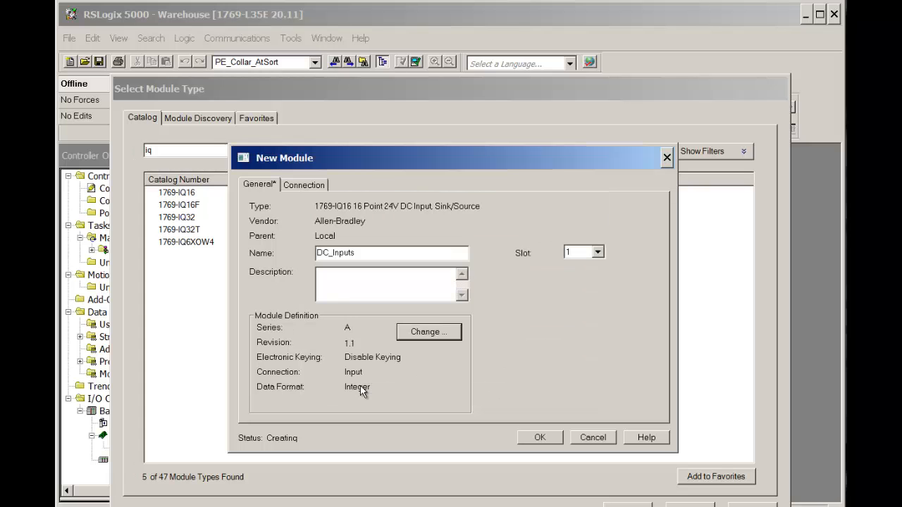
{"action": "left_click", "coordinate": [540, 438]}
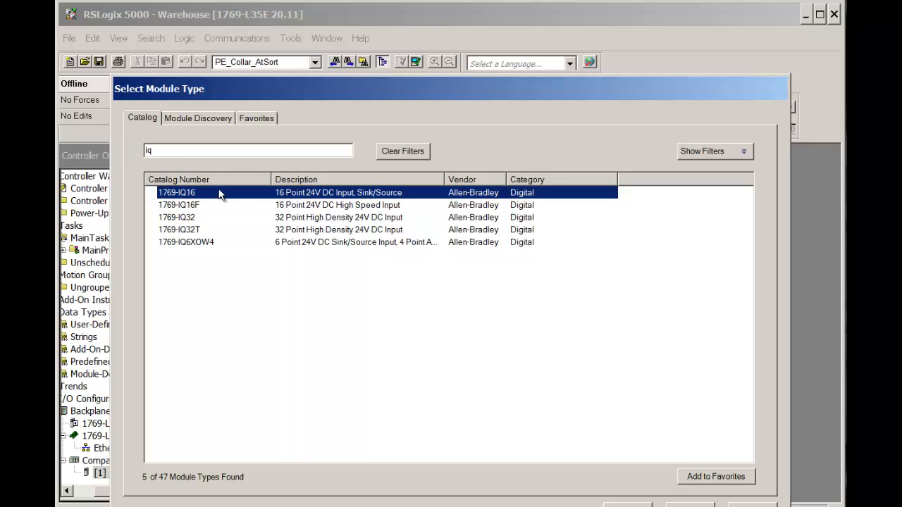
Find the 1769-OB16 output module in the catalog and start adding it with the name DC_Outputs
{"action": "left_click_drag", "start_coordinate": [171, 154], "coordinate": [135, 154]}
{"action": "type", "text": "ob"}
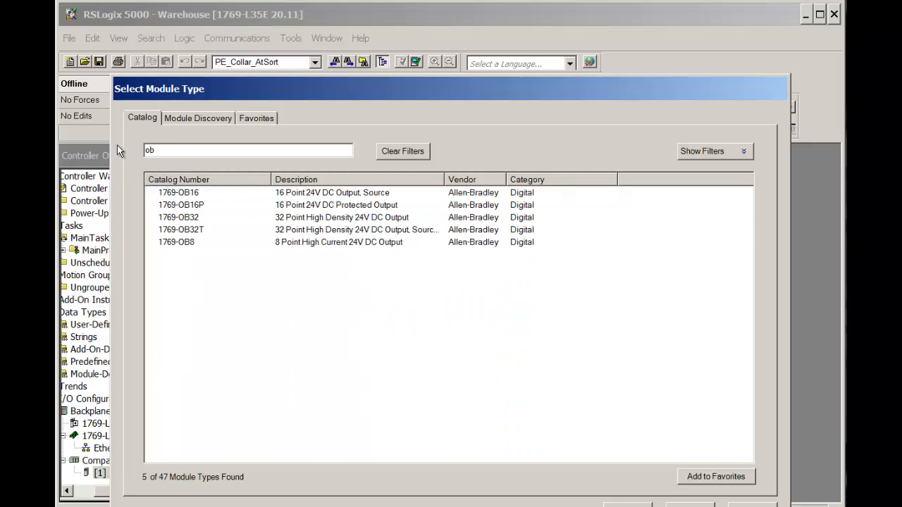
{"action": "double_click", "coordinate": [187, 194]}
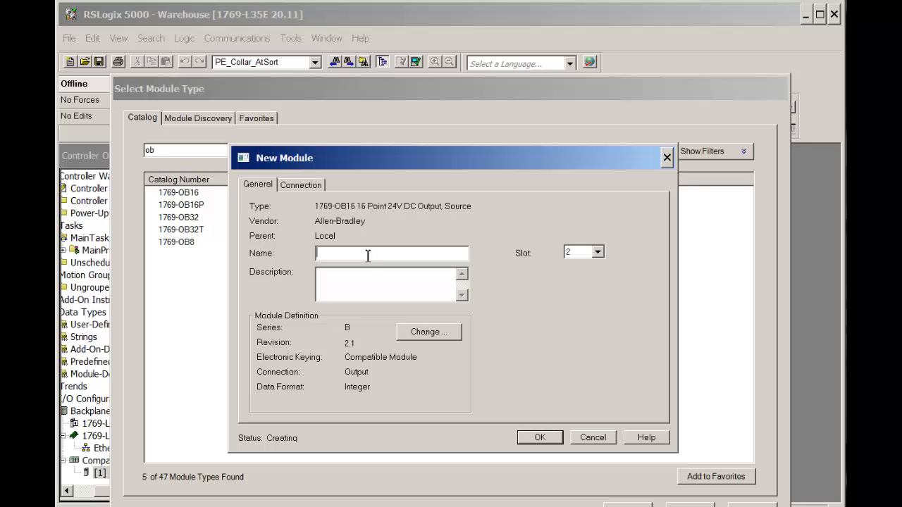
{"action": "type", "text": "DC_Outputs"}
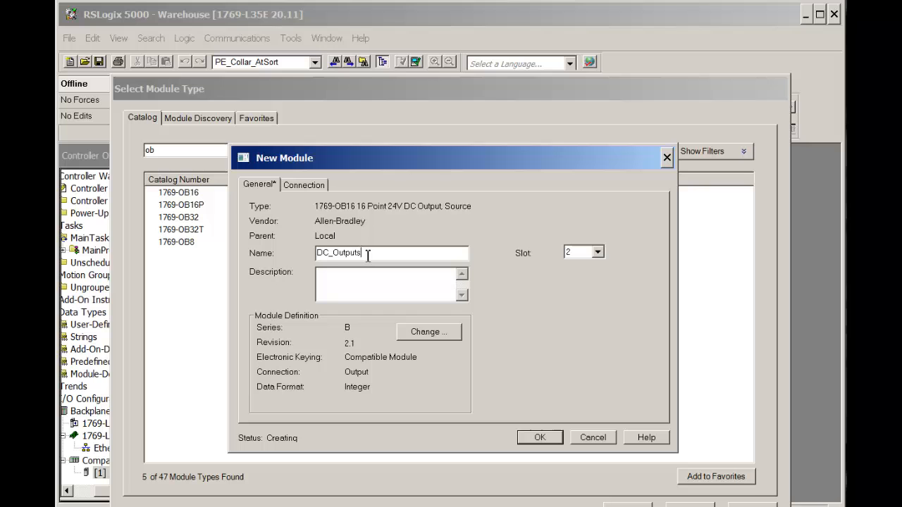
Set the DC_Outputs module's electronic keying to Disable Keying, create the module and close the module catalog
{"action": "left_click", "coordinate": [431, 332]}
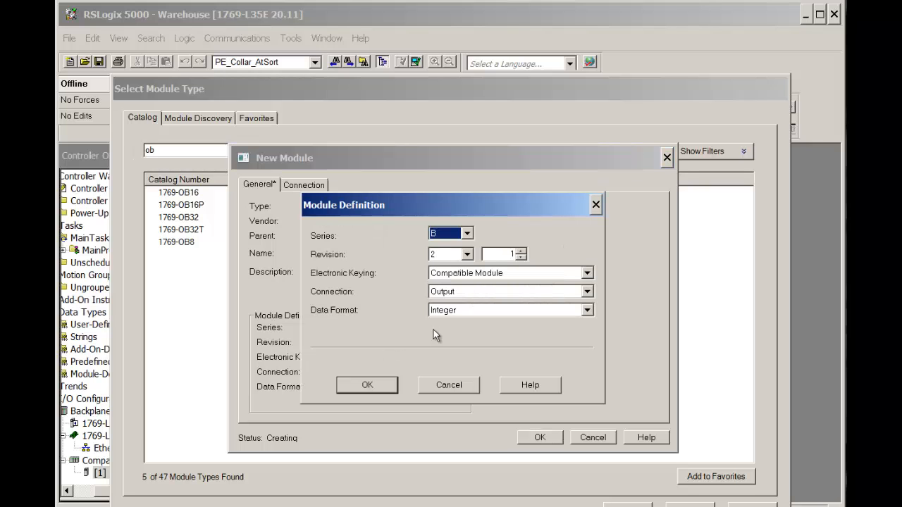
{"action": "left_click", "coordinate": [469, 277]}
{"action": "left_click", "coordinate": [466, 305]}
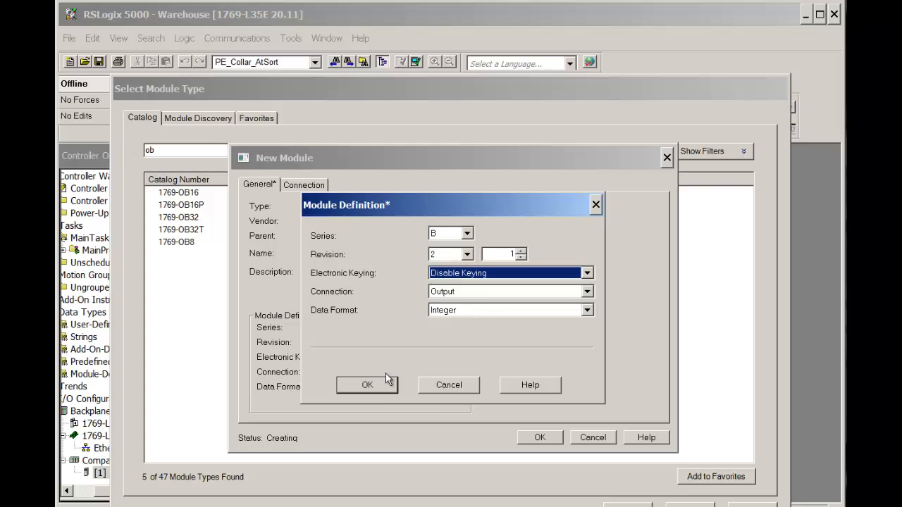
{"action": "left_click", "coordinate": [373, 388]}
{"action": "left_click", "coordinate": [543, 437]}
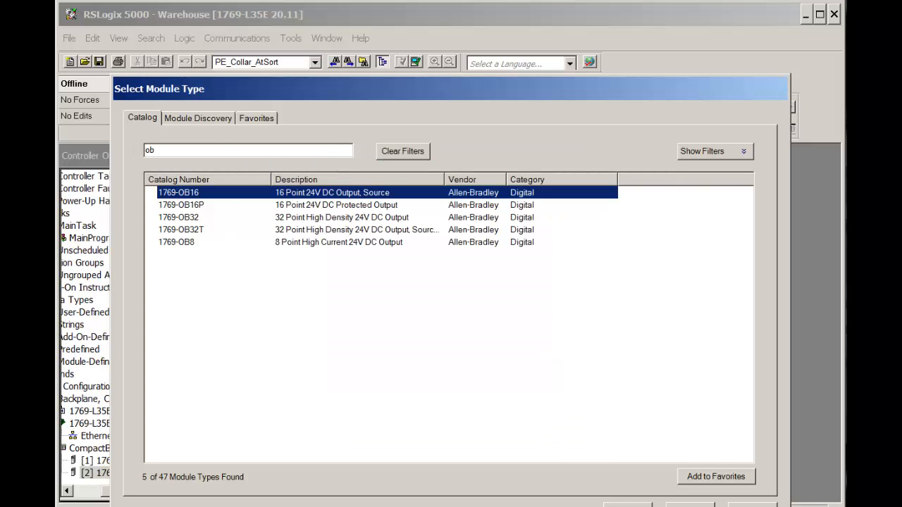
{"action": "left_click", "coordinate": [690, 506]}
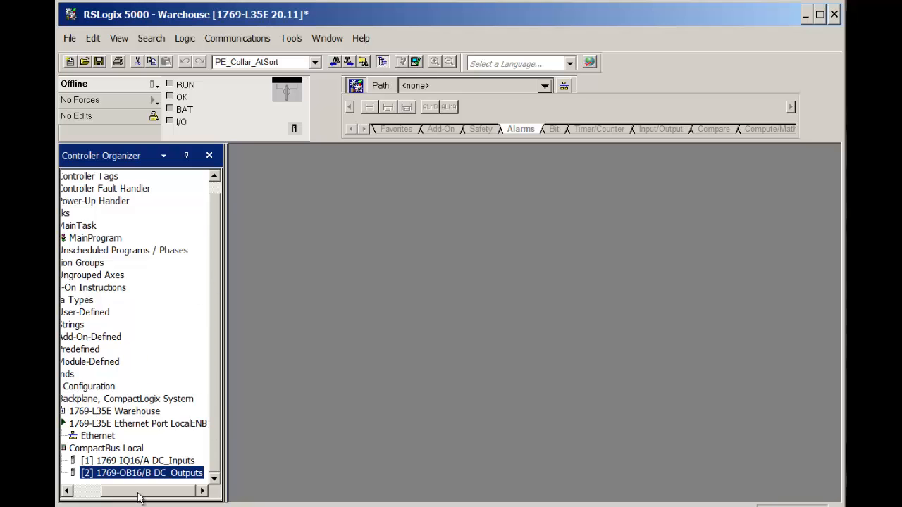
Collapse the Motion Groups and Data Types folders and widen the Controller Organizer to fit the full module names
{"action": "left_click_drag", "start_coordinate": [141, 492], "coordinate": [100, 497]}
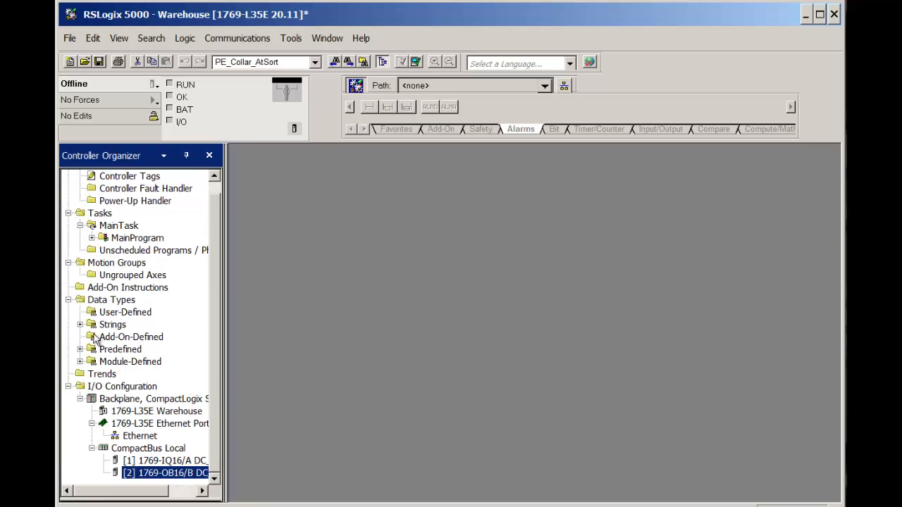
{"action": "left_click", "coordinate": [68, 263]}
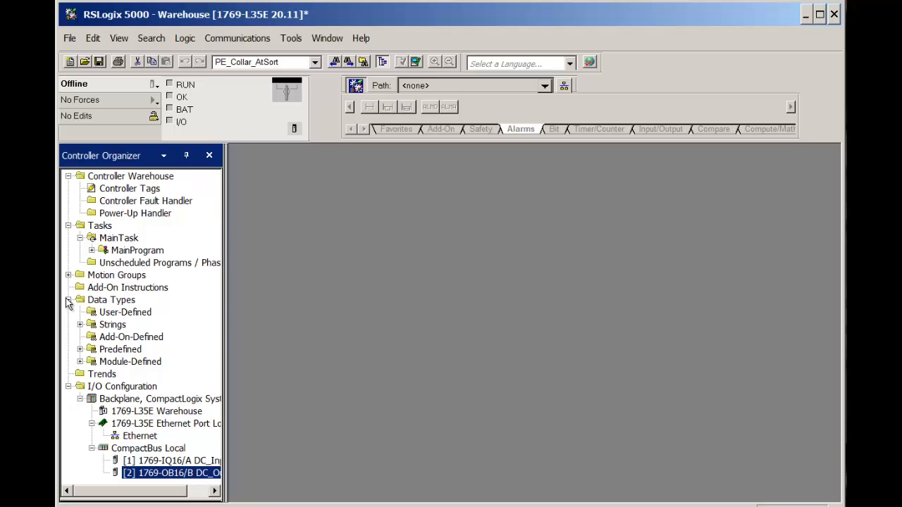
{"action": "left_click", "coordinate": [68, 299]}
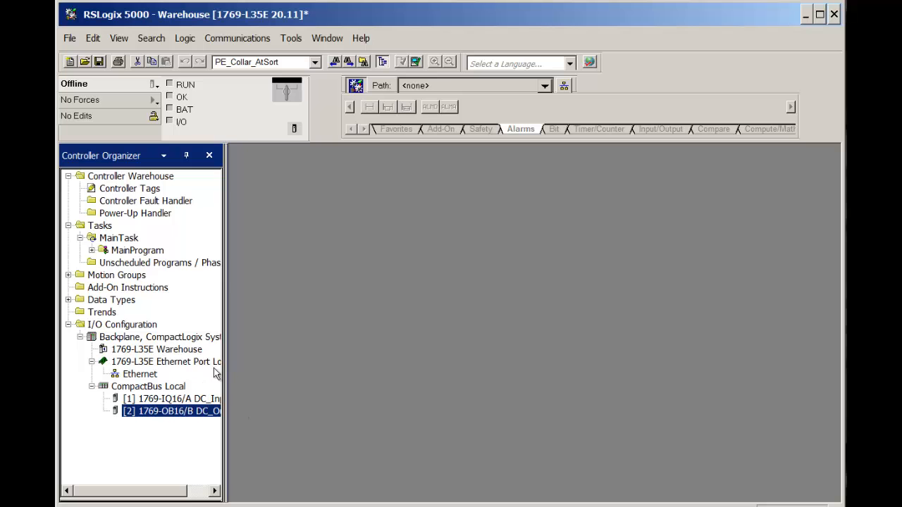
{"action": "left_click_drag", "start_coordinate": [224, 362], "coordinate": [261, 367]}
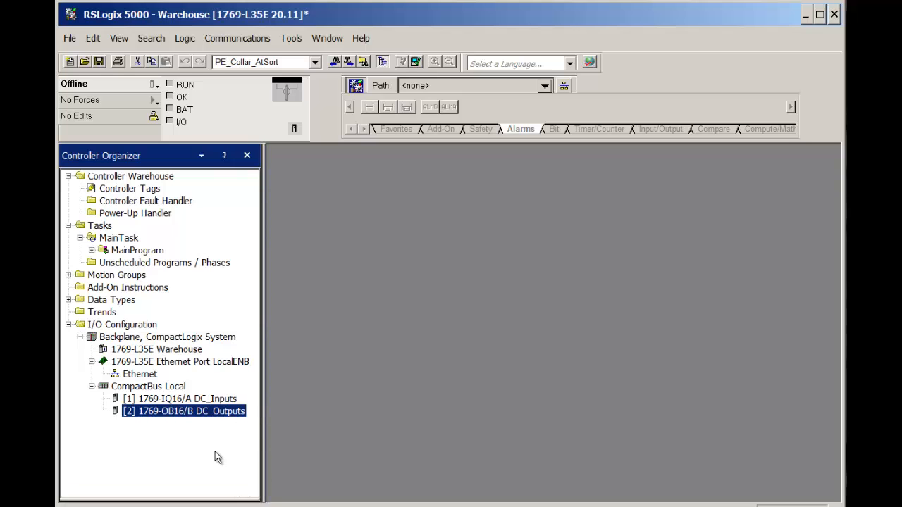
Expand MainProgram under MainTask and open its MainRoutine in the ladder editor
{"action": "left_click", "coordinate": [181, 389]}
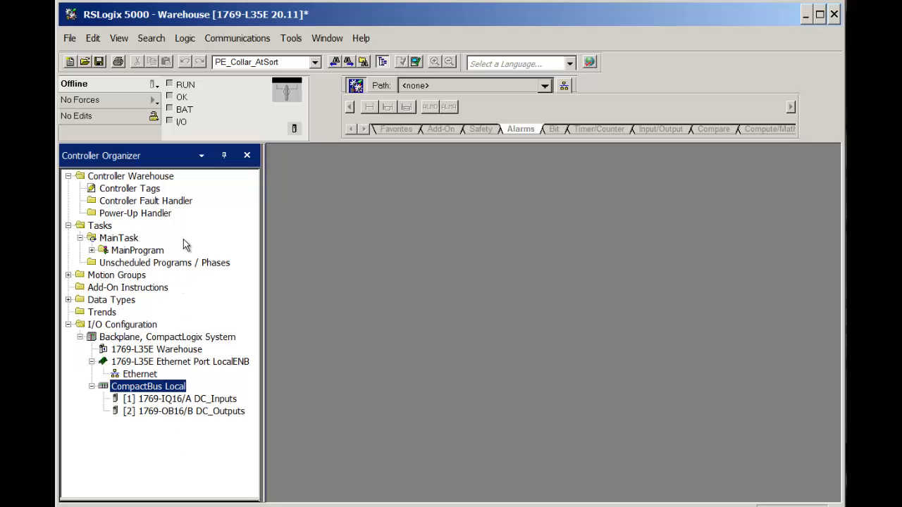
{"action": "left_click", "coordinate": [91, 251]}
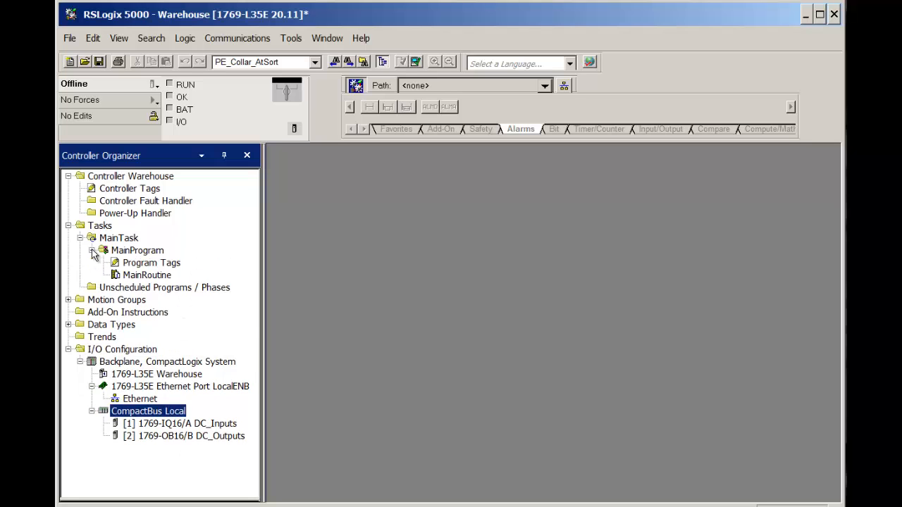
{"action": "double_click", "coordinate": [141, 275]}
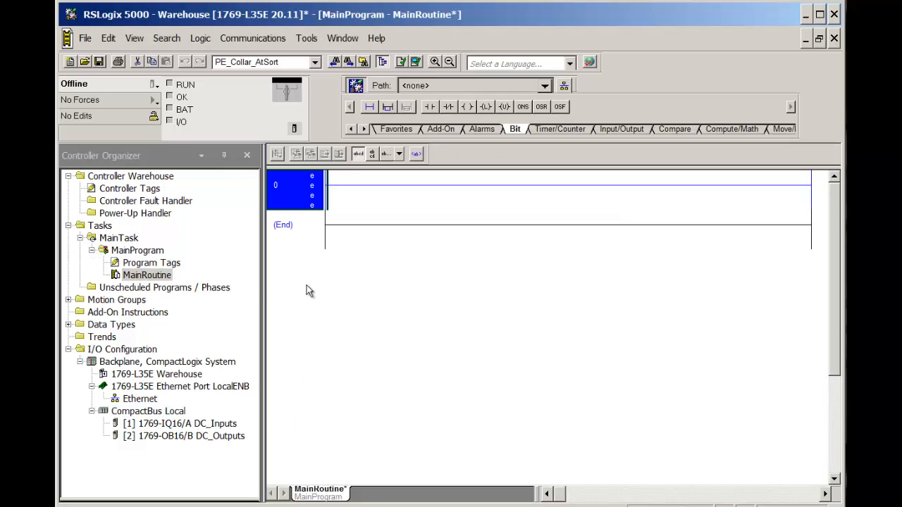